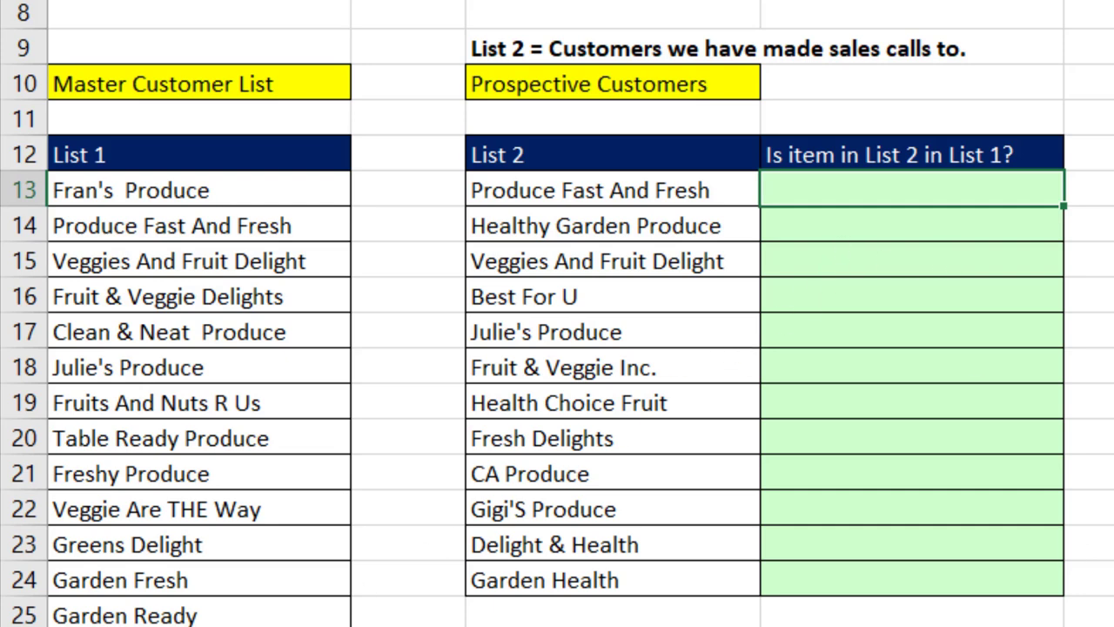
# Enter =MATCH(C13,$A$13:$A$31,0) in D13 and copy it down to D24
pyautogui.write('=match')
pyautogui.press('Tab')
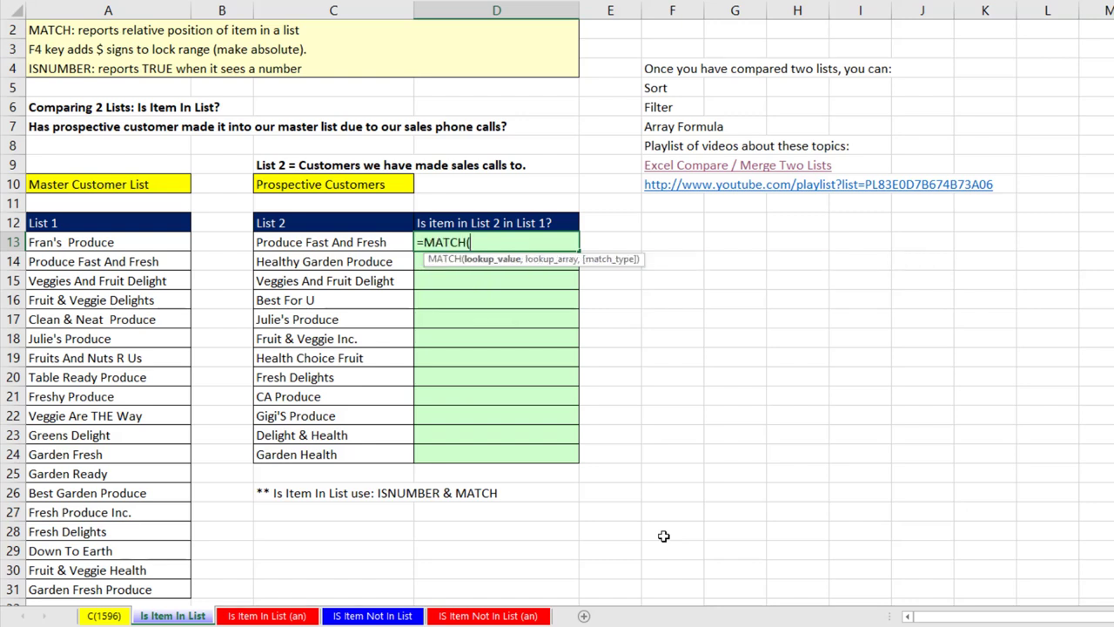
pyautogui.click(364, 242)
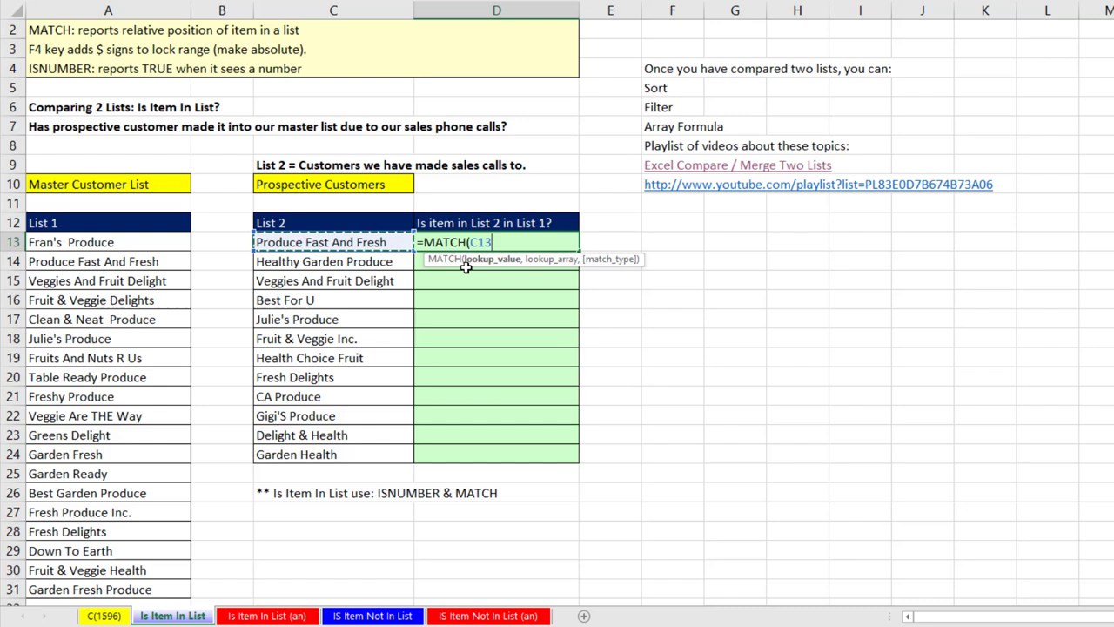
pyautogui.write(',')
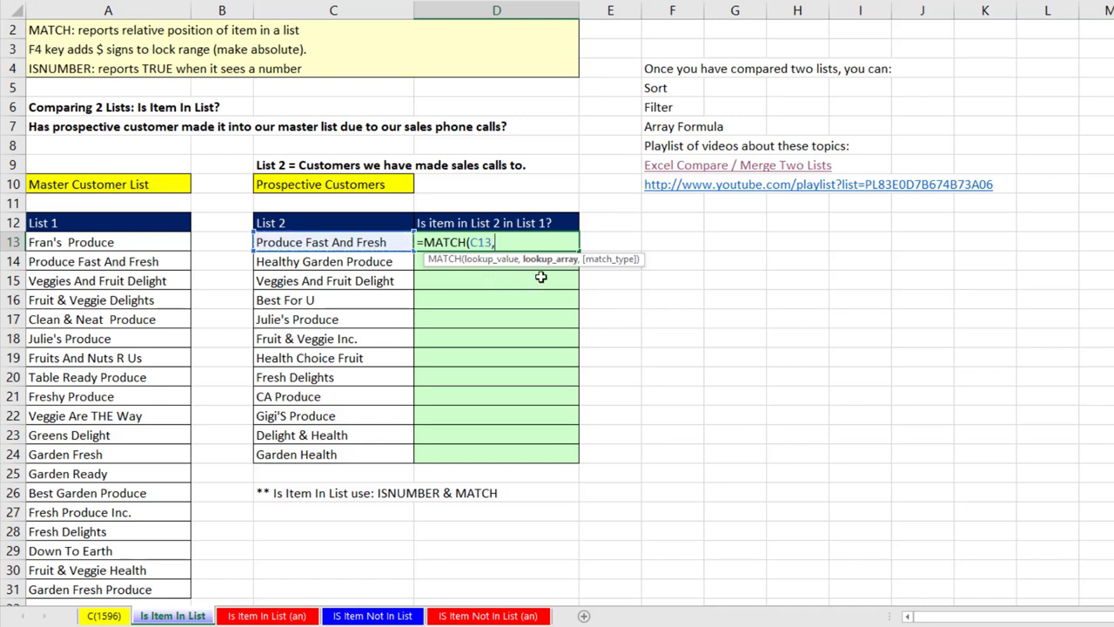
pyautogui.moveTo(165, 242); pyautogui.dragTo(174, 592)
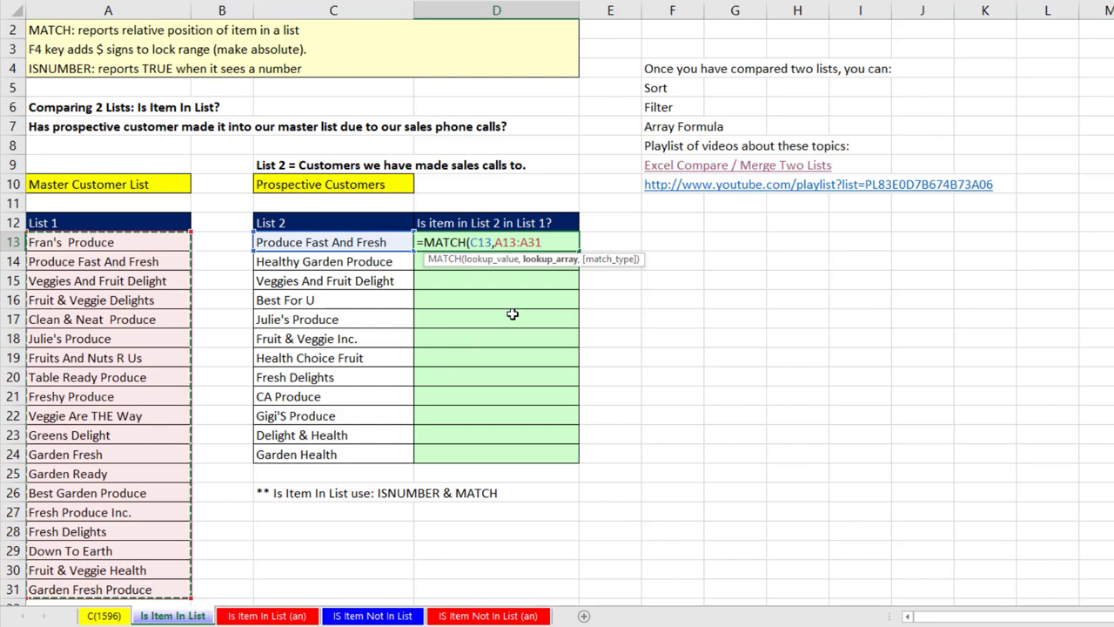
pyautogui.press('F4')
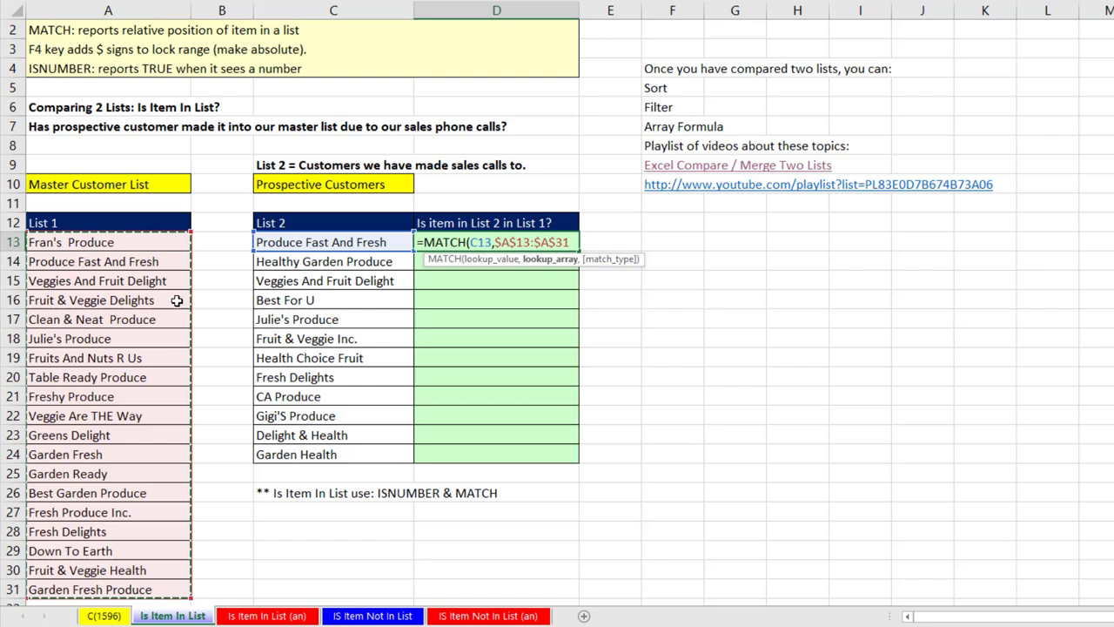
pyautogui.write(',')
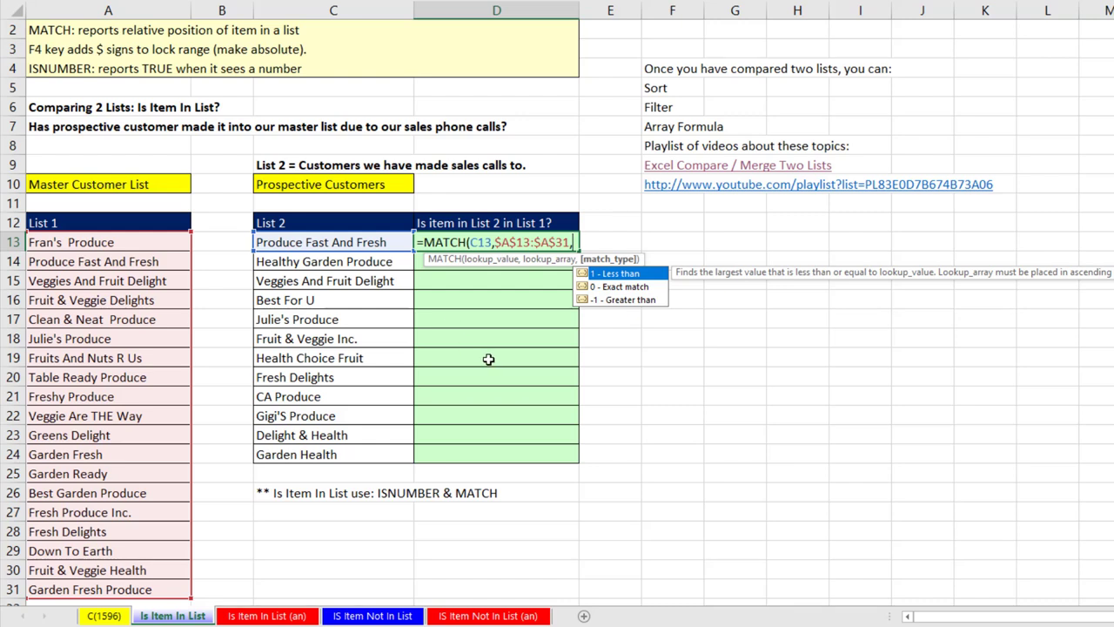
pyautogui.write('0)')
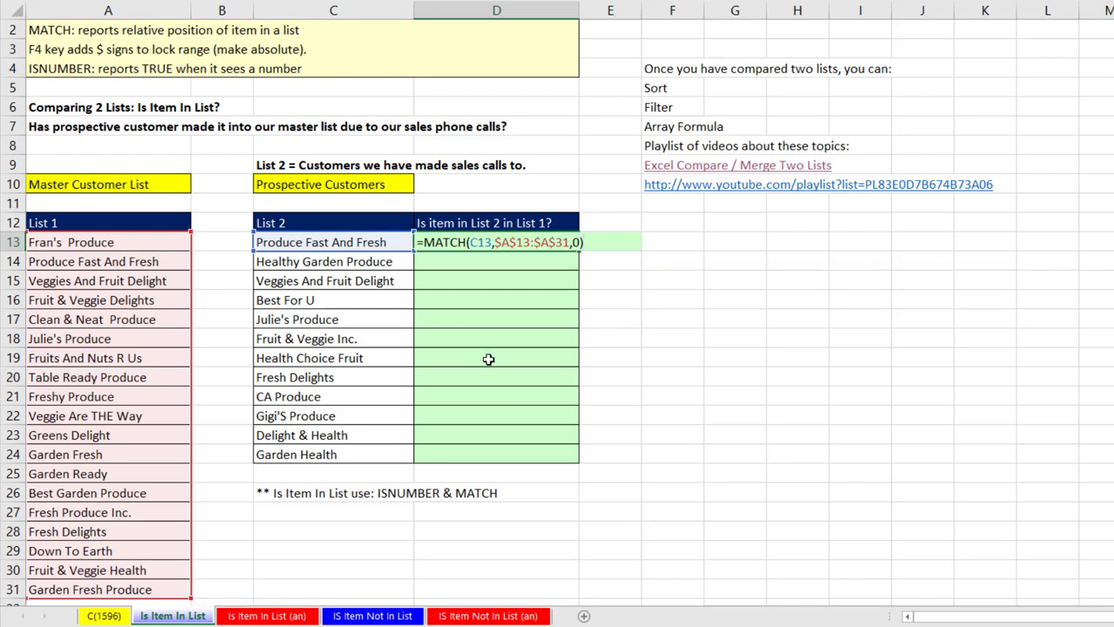
pyautogui.hotkey('ctrl', 'Return')
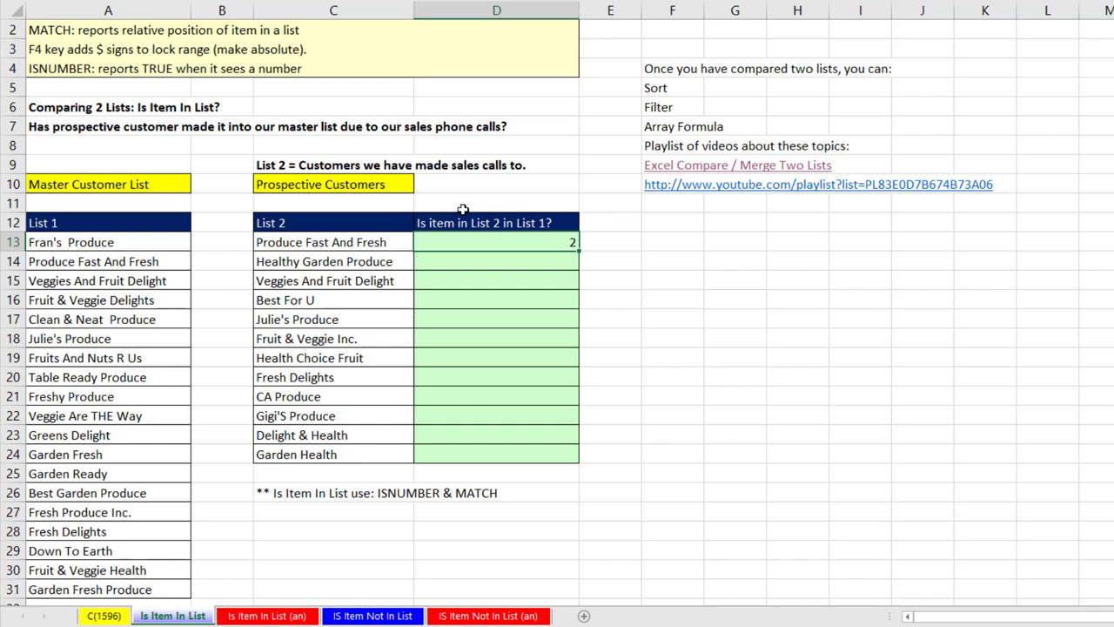
pyautogui.doubleClick(579, 251)
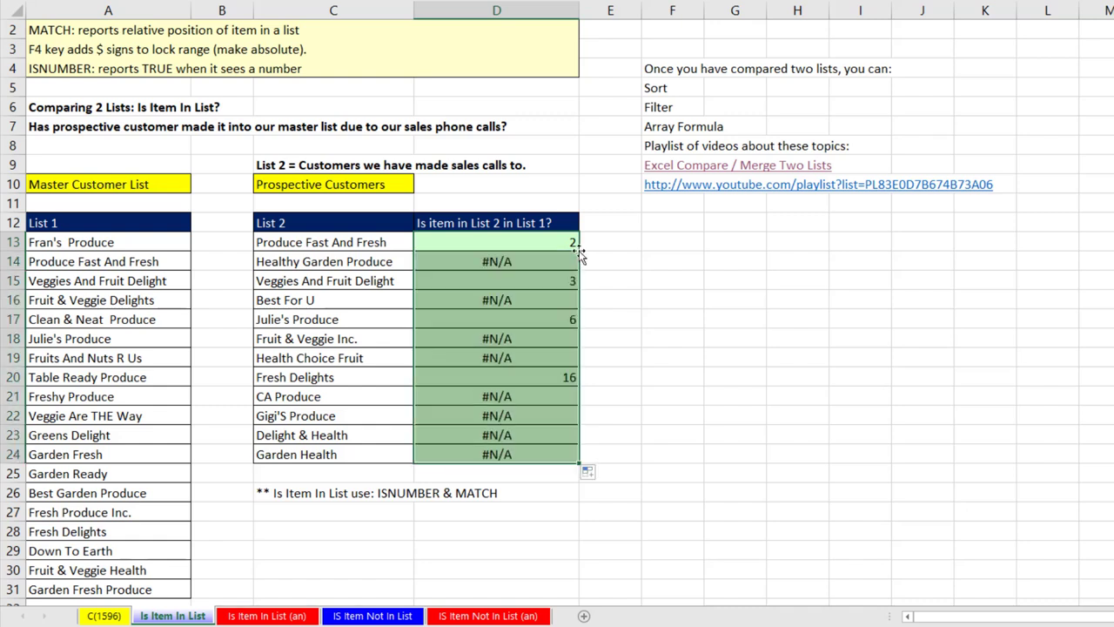
# Wrap D13's MATCH formula in ISNUMBER and copy the revised formula down to D24
pyautogui.click(492, 264)
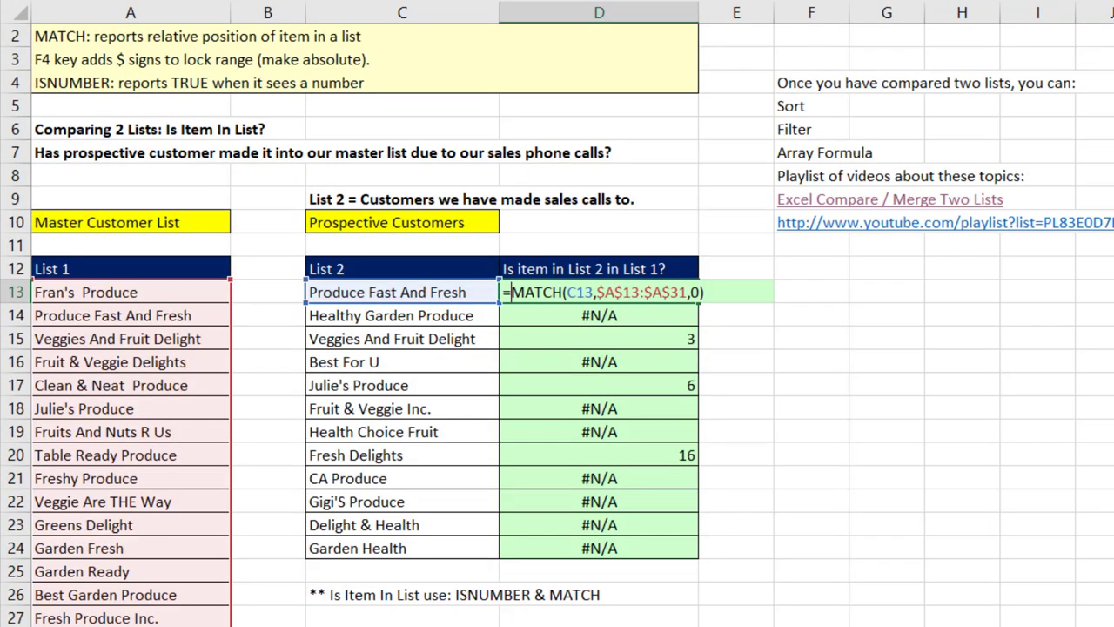
pyautogui.write('Isnu')
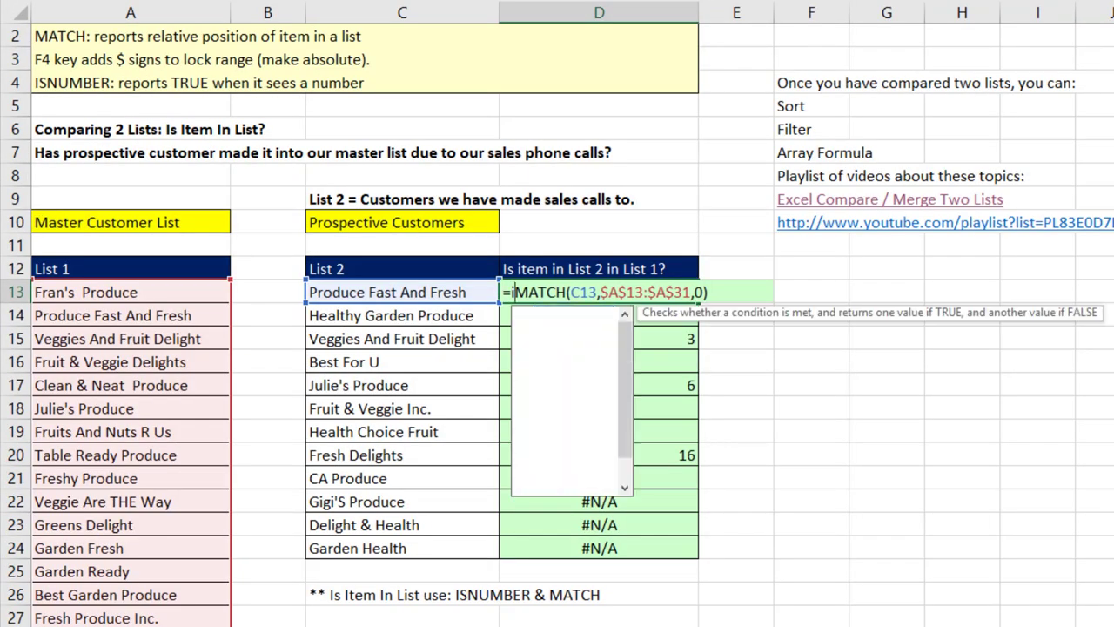
pyautogui.press('Tab')
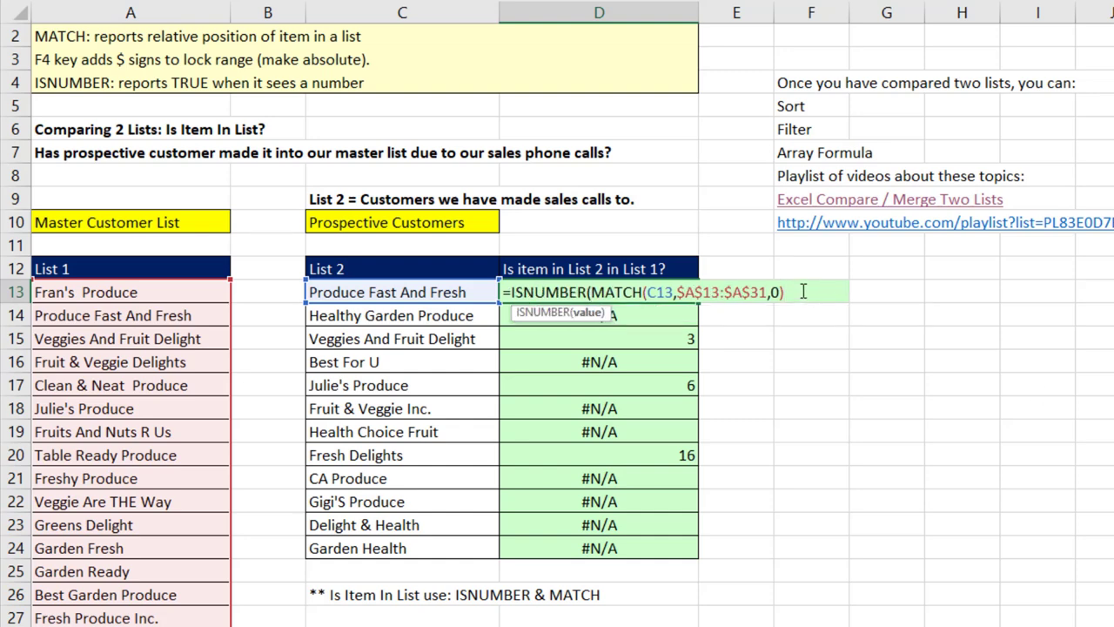
pyautogui.write(')')
pyautogui.hotkey('ctrl', 'Return')
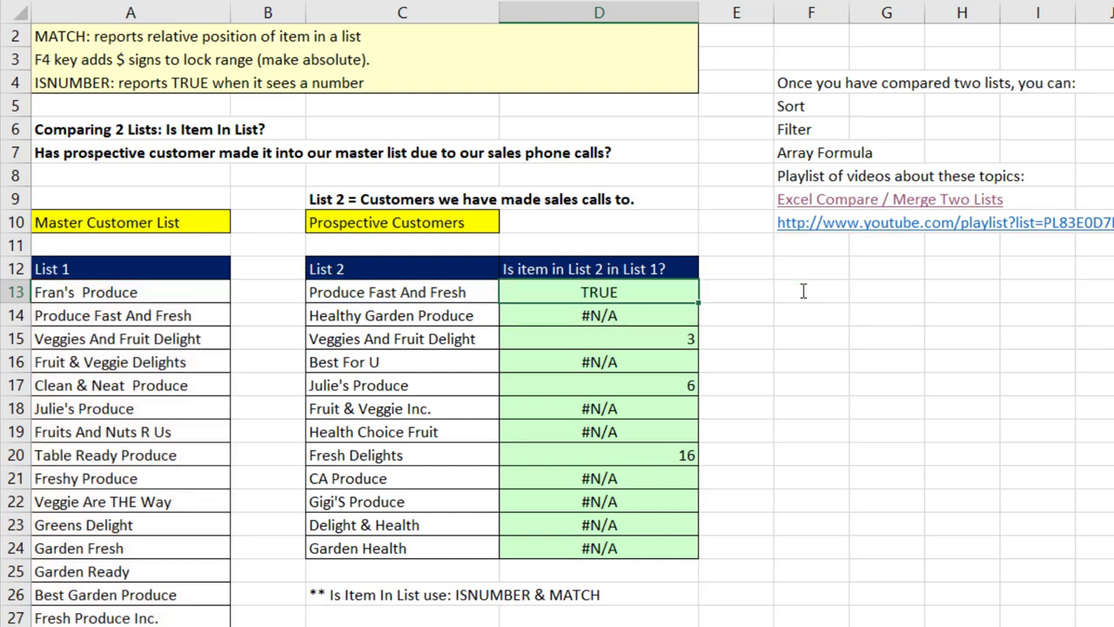
pyautogui.doubleClick(698, 301)
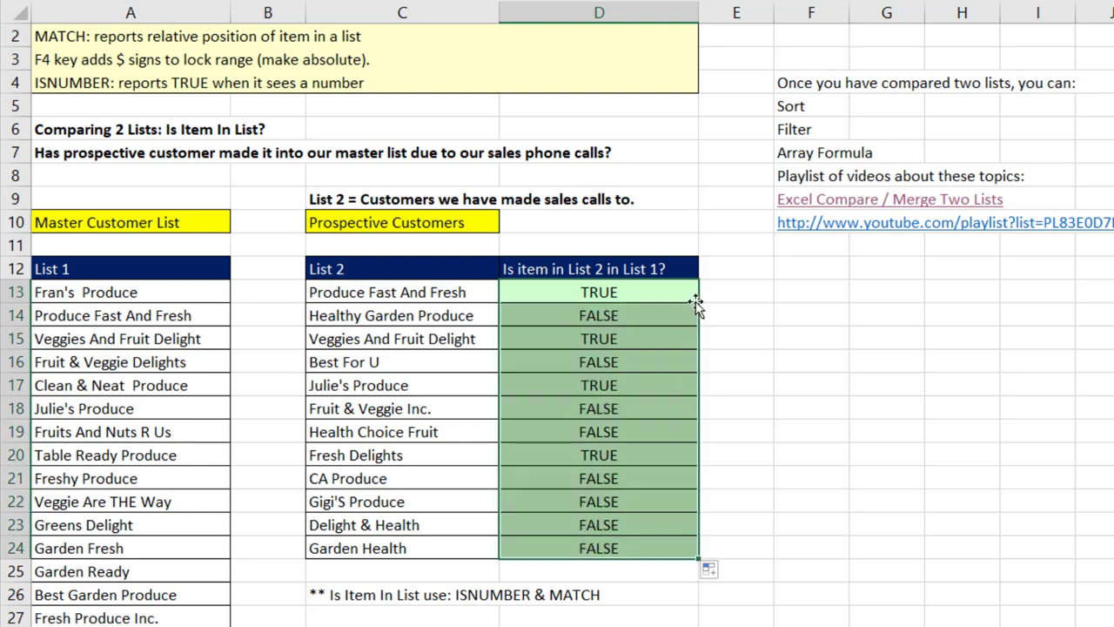
# Highlight the Produce Fast And Fresh and Veggies And Fruit Delight rows across List 2 and the comparison column
pyautogui.moveTo(435, 292); pyautogui.dragTo(618, 296)
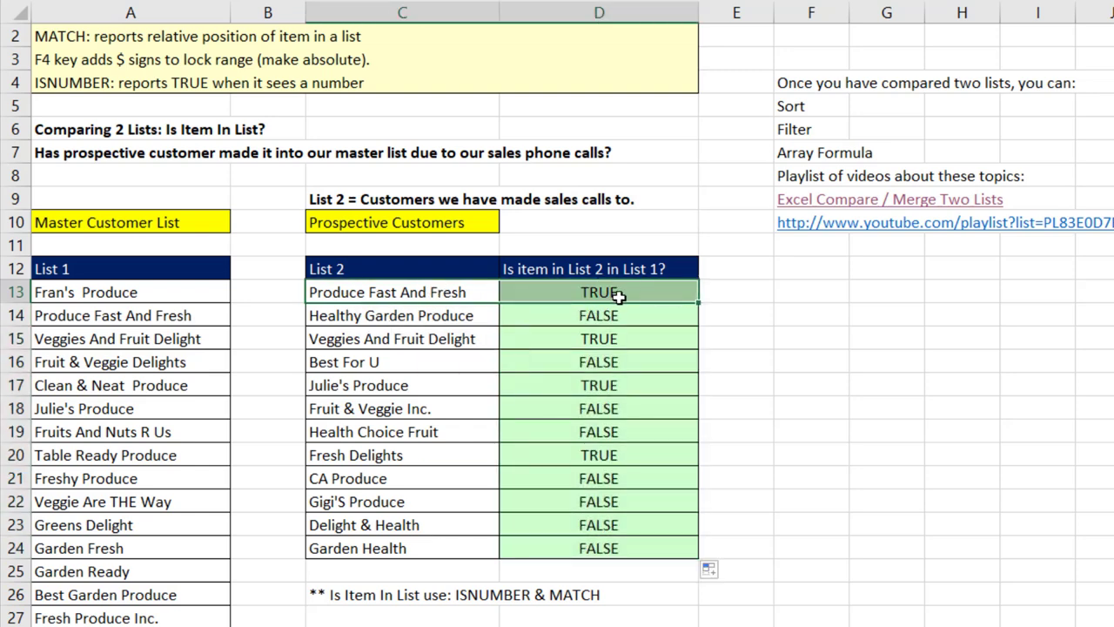
pyautogui.moveTo(447, 340); pyautogui.dragTo(577, 340)
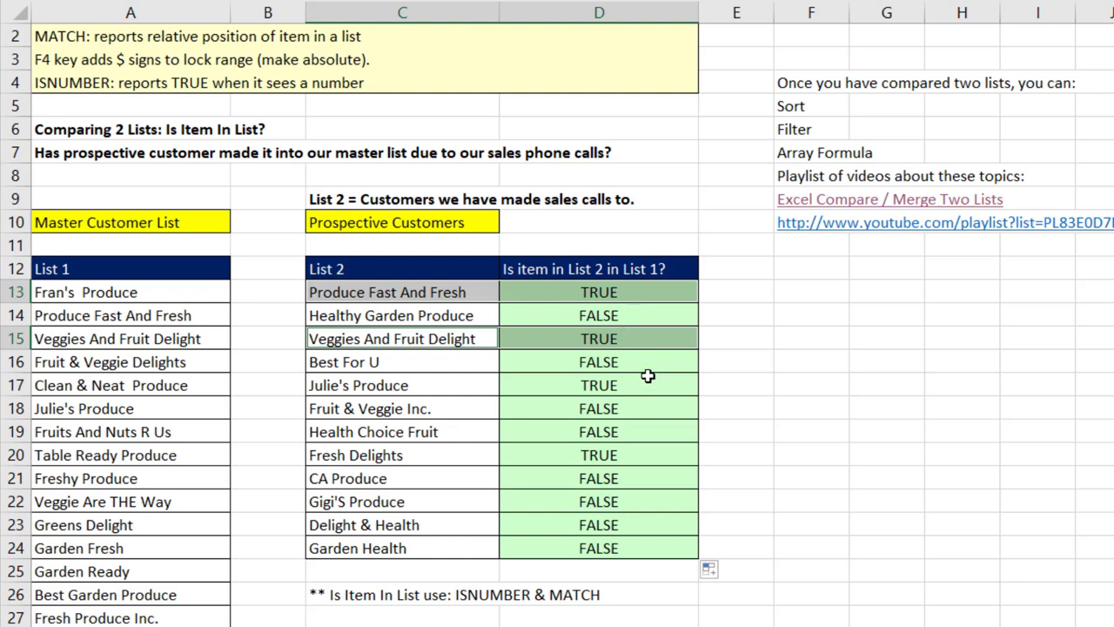
# On the IS Item Not In List sheet, enter =MATCH(C11,$A$11:$A$103,0) in D11 and copy it down the Missing Books column
pyautogui.click(361, 598)
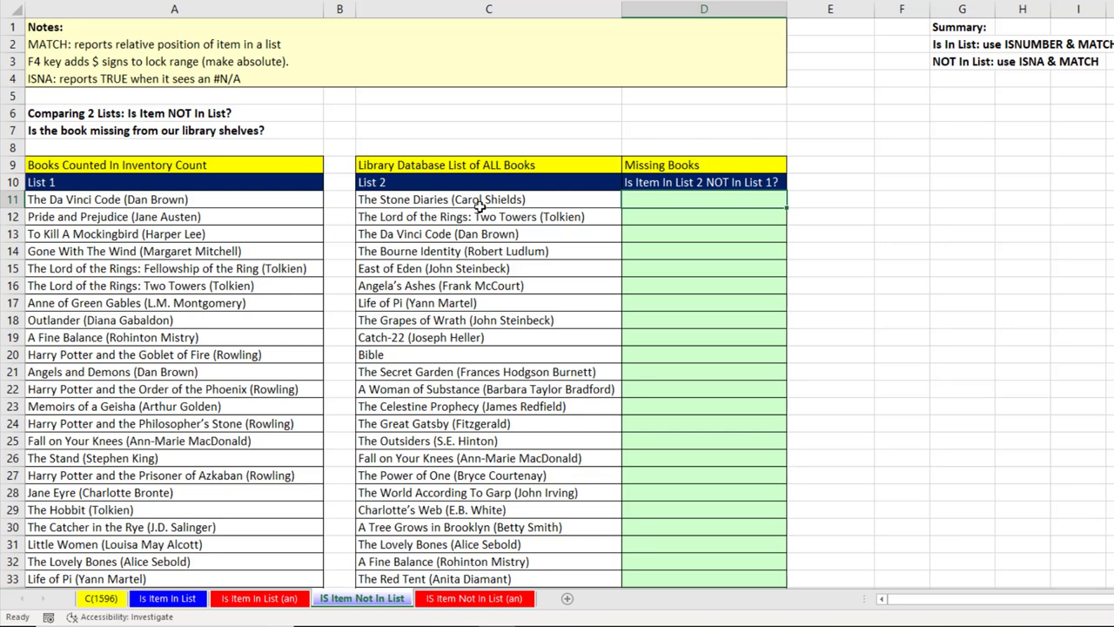
pyautogui.click(522, 200)
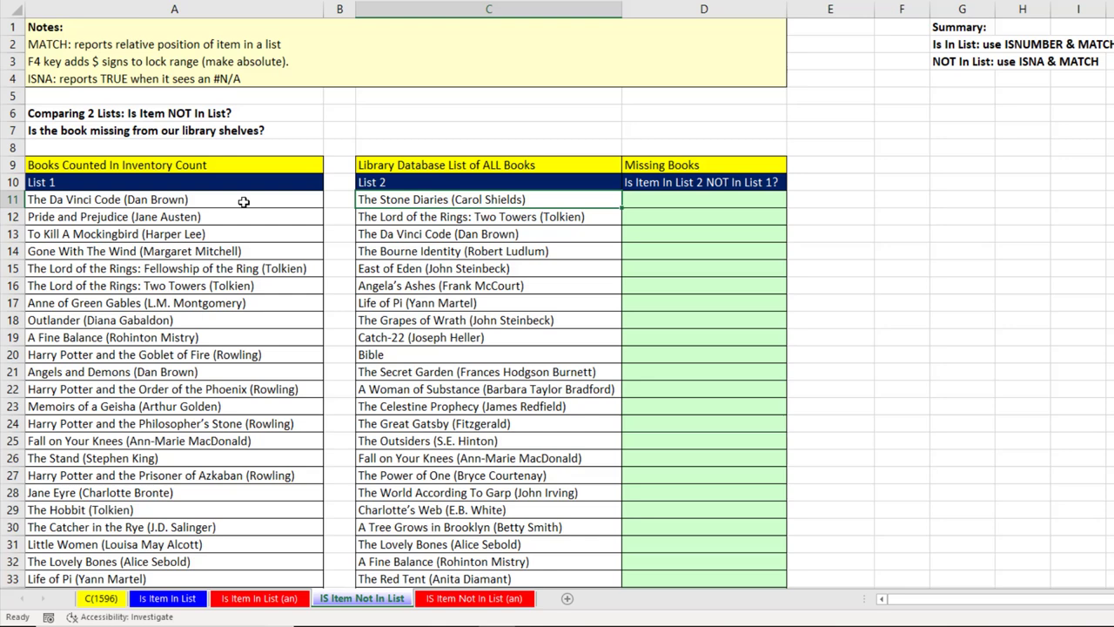
pyautogui.click(670, 199)
pyautogui.write('=MATCH(C11,$A$11:$A$103,0)')
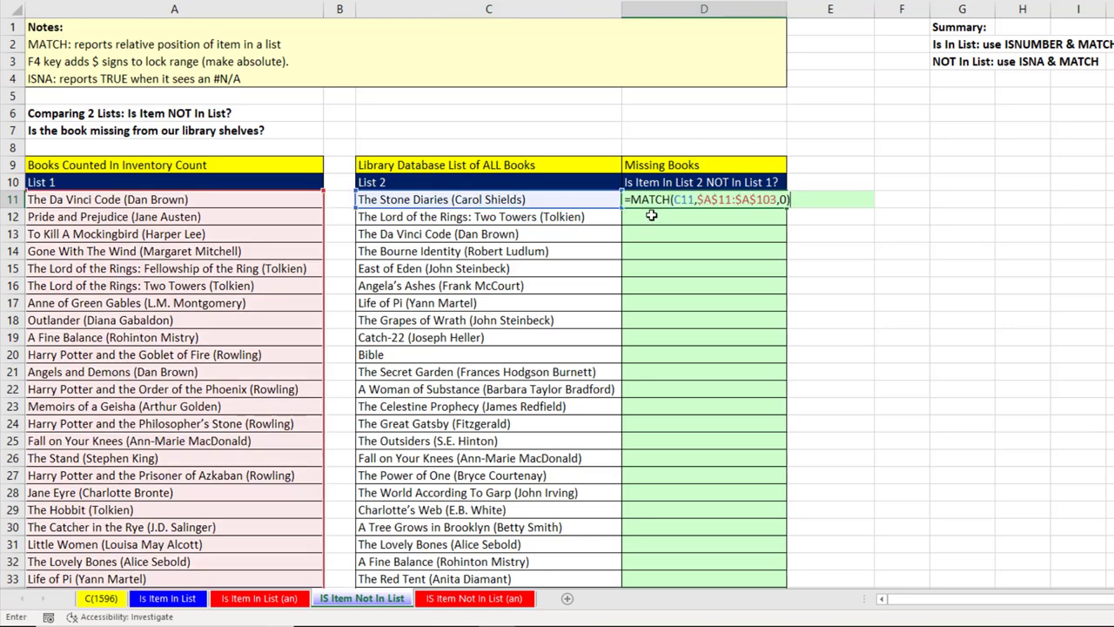
pyautogui.press('Home')
pyautogui.press('Right')
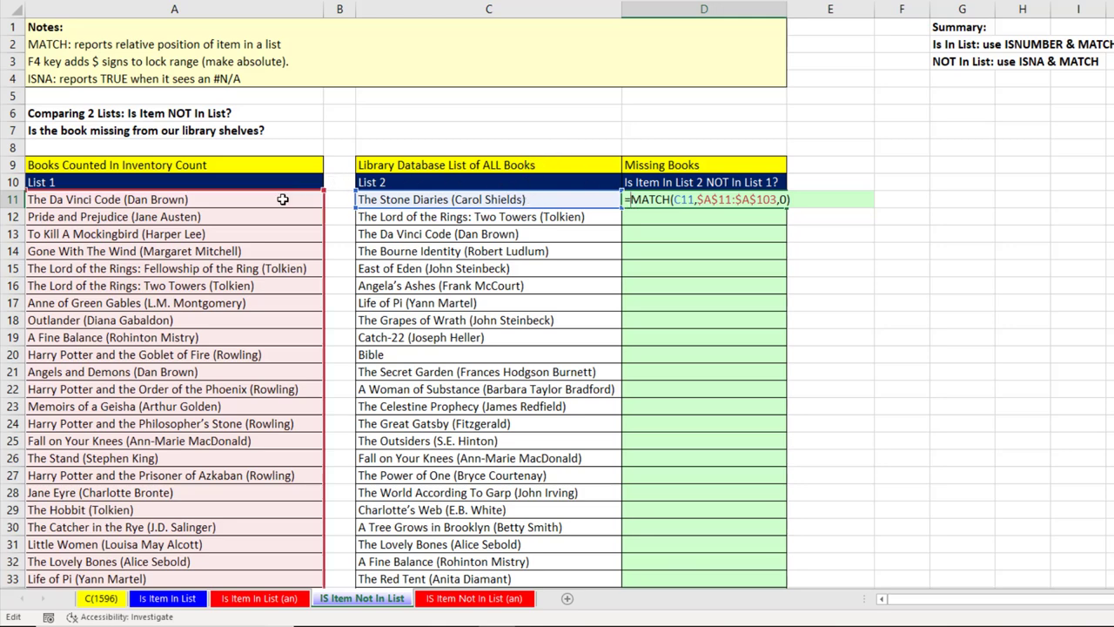
pyautogui.hotkey('ctrl', 'Return')
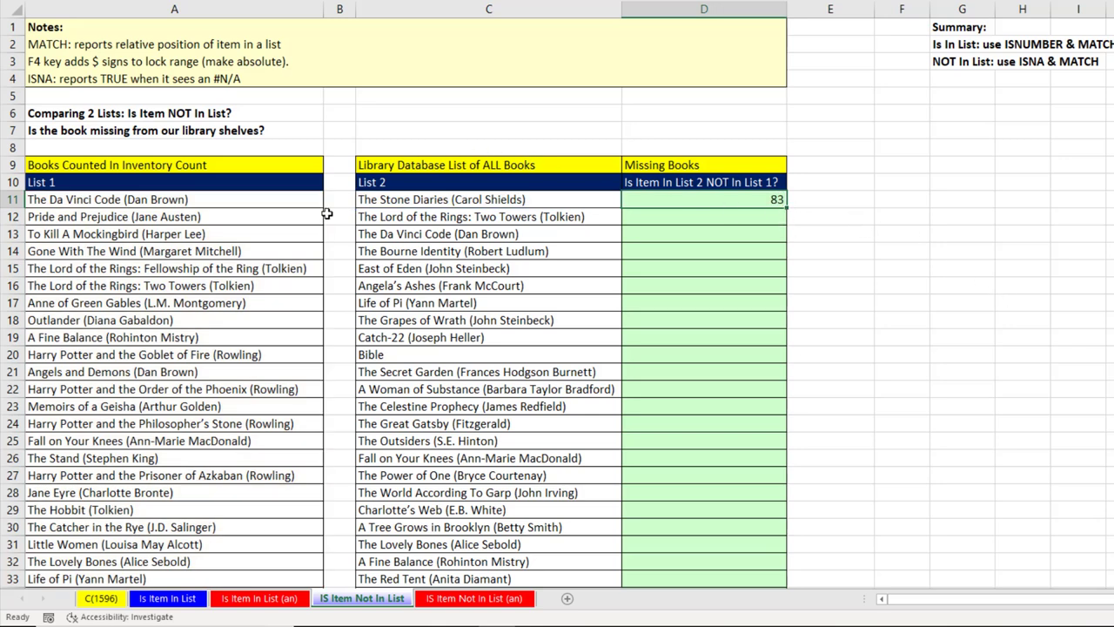
pyautogui.doubleClick(786, 209)
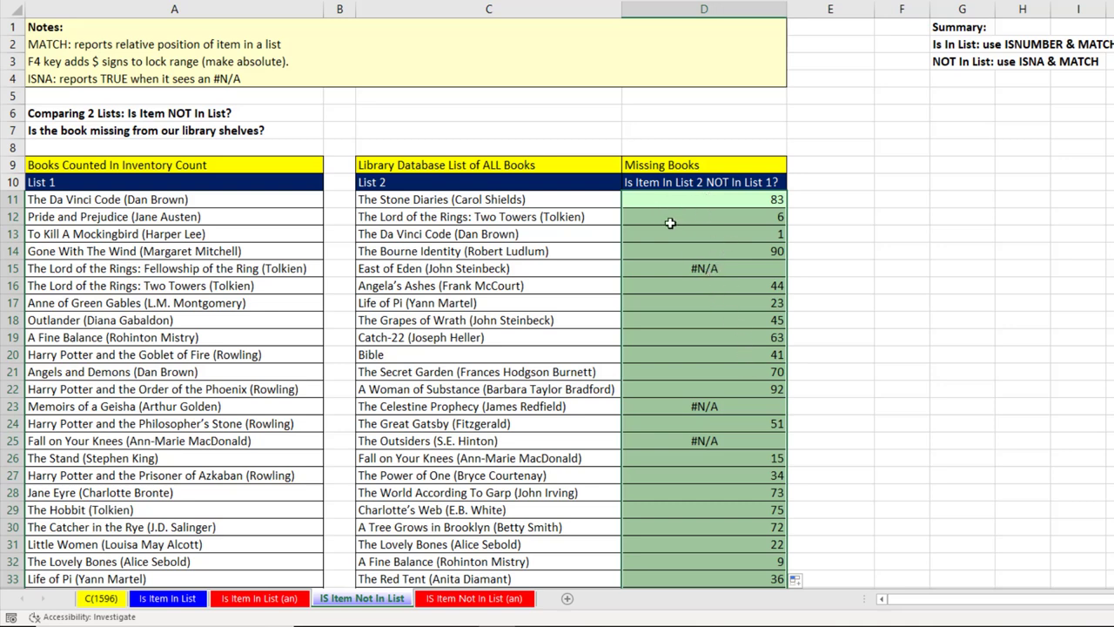
# Wrap the MATCH formula in ISNA throughout the selected Missing Books cells, starting at D11
pyautogui.press('F2')
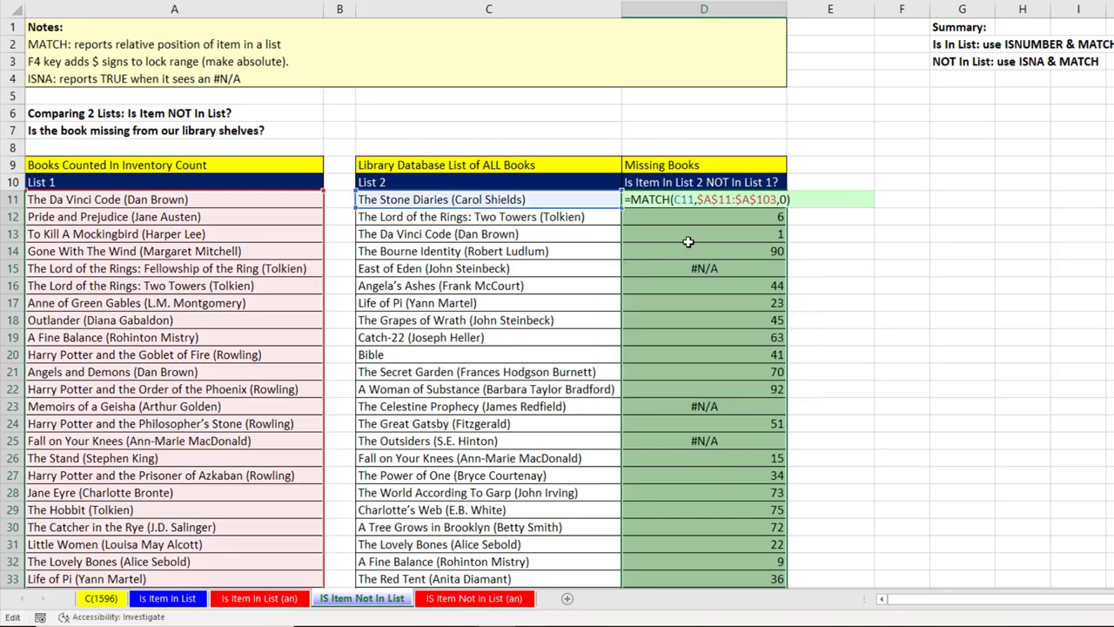
pyautogui.write('I')
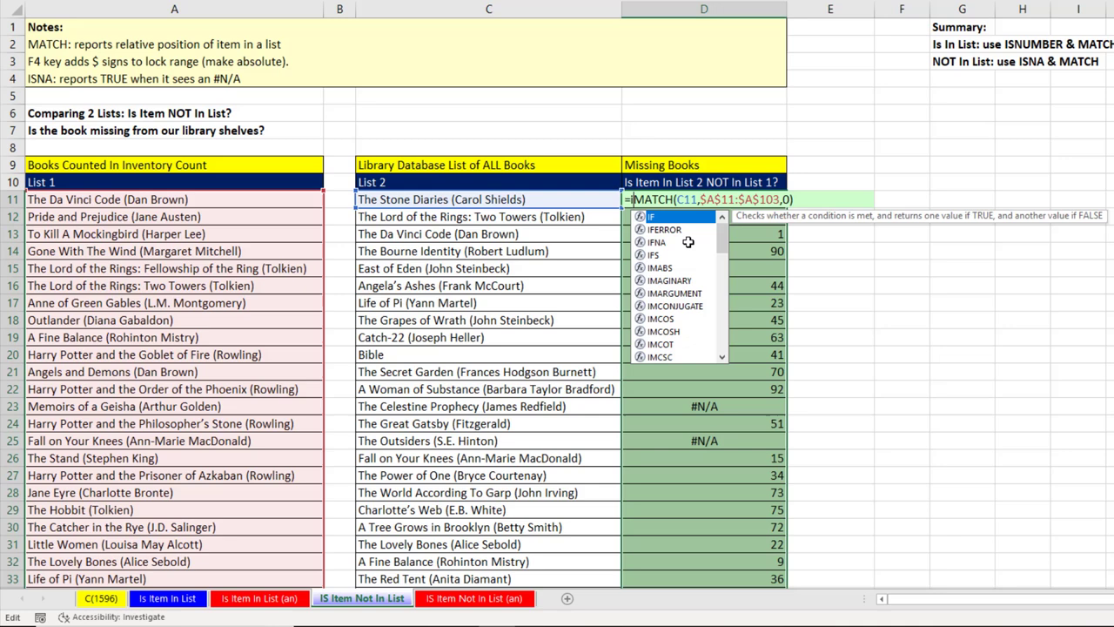
pyautogui.write('SNA(')
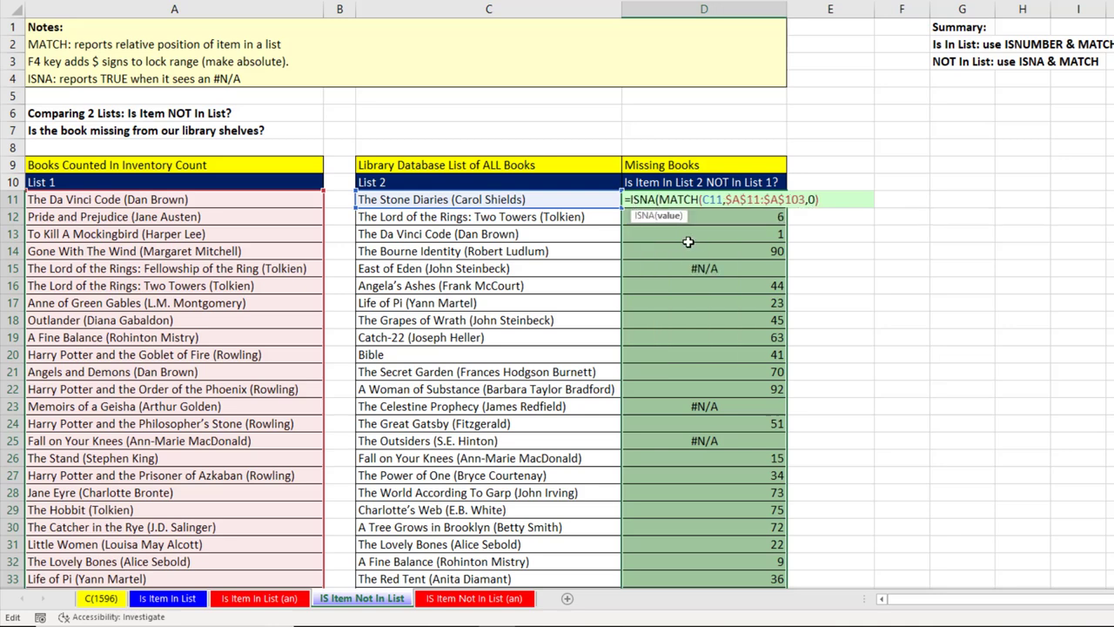
pyautogui.write(')')
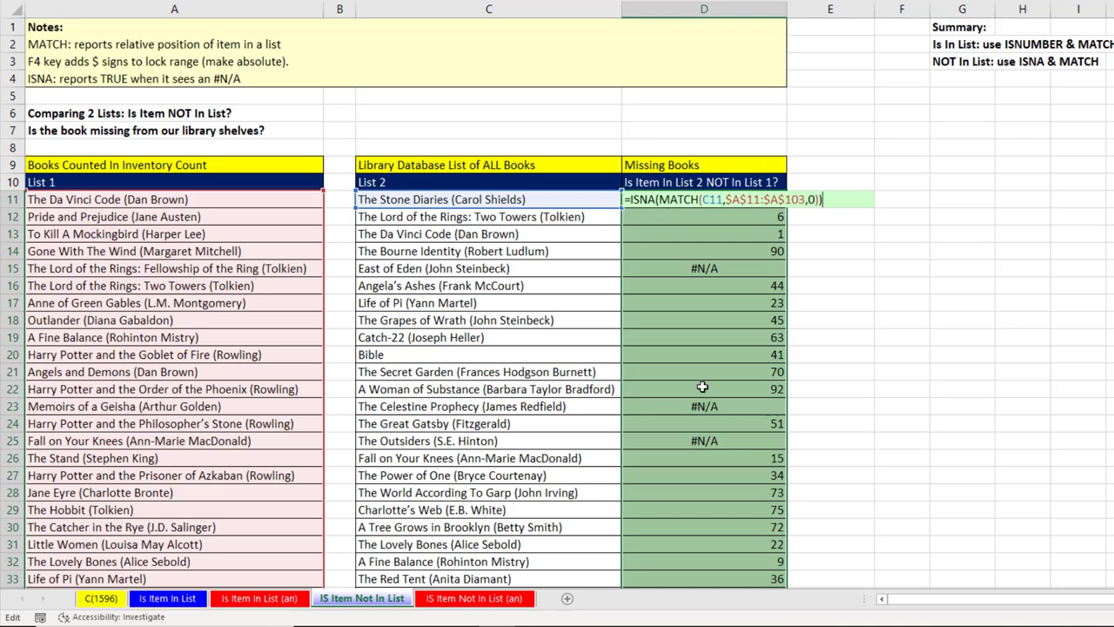
pyautogui.hotkey('ctrl', 'Return')
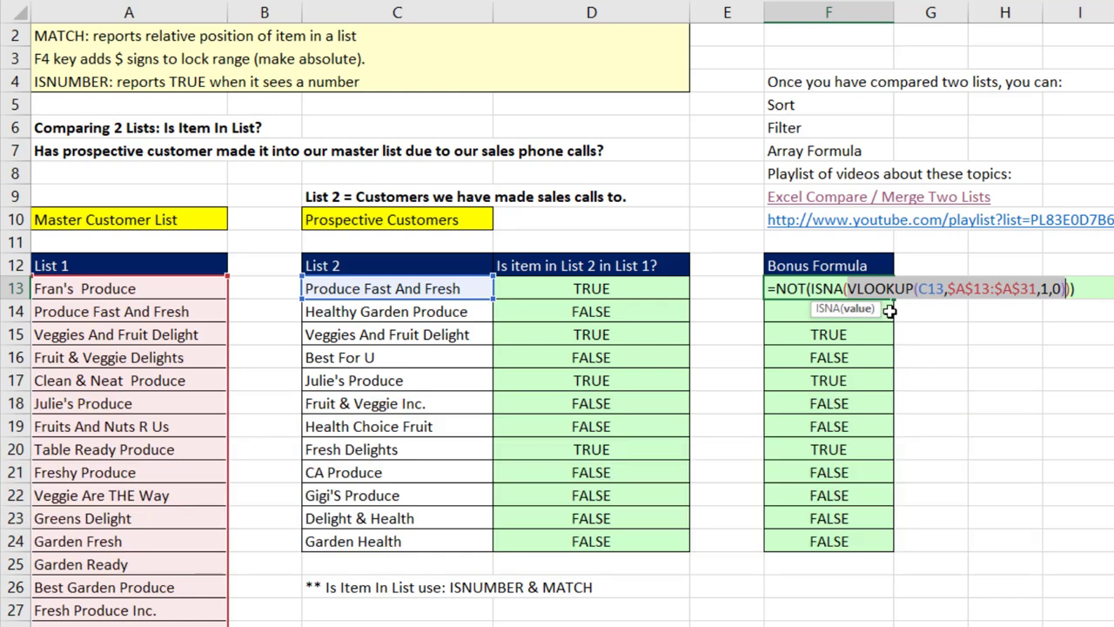
# Examine the VLOOKUP arguments and the enclosing ISNA and NOT functions in F13's bonus formula
pyautogui.click(936, 290)
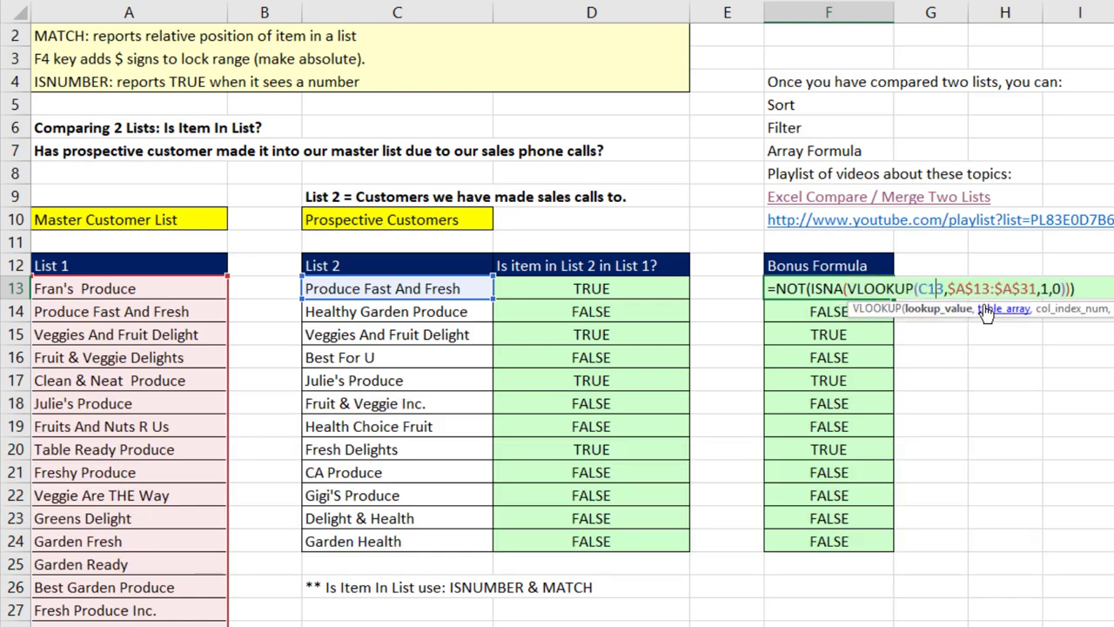
pyautogui.click(981, 290)
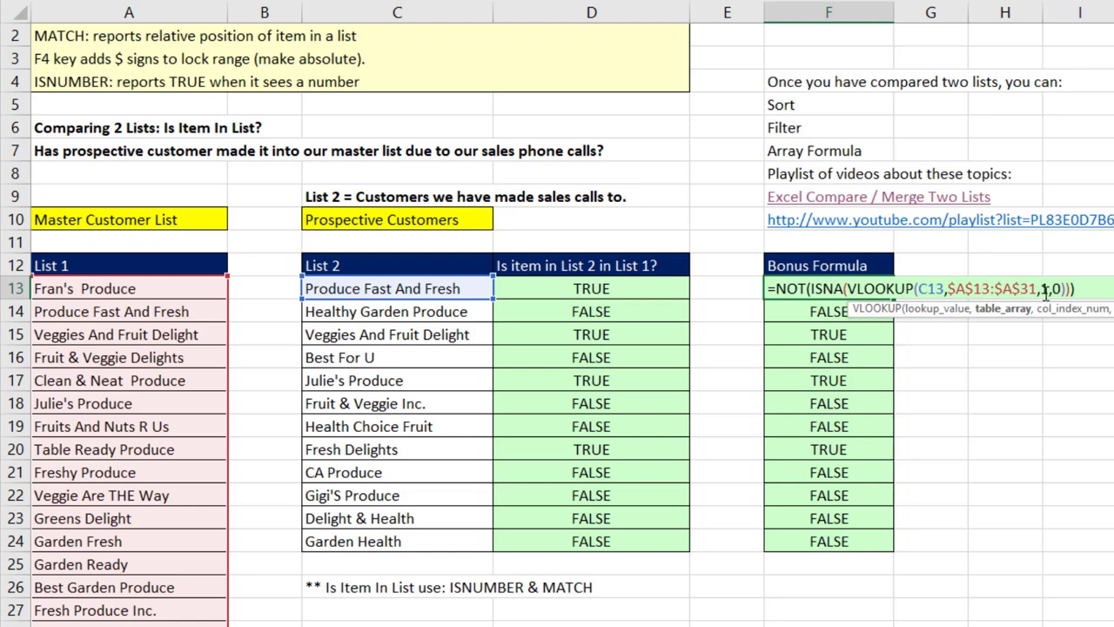
pyautogui.click(1045, 290)
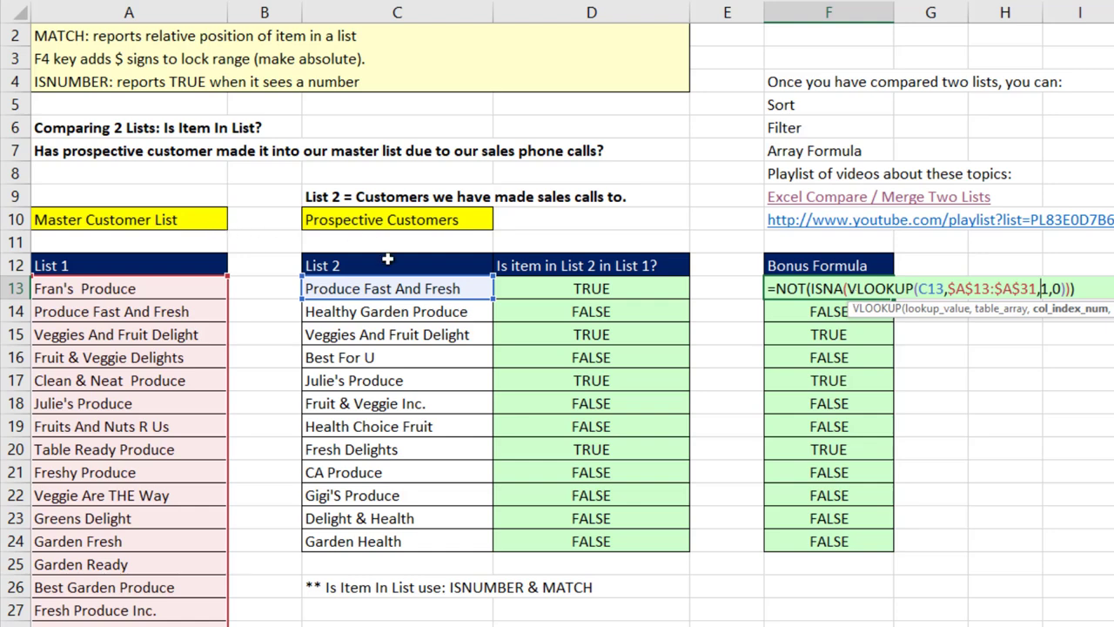
pyautogui.click(849, 289)
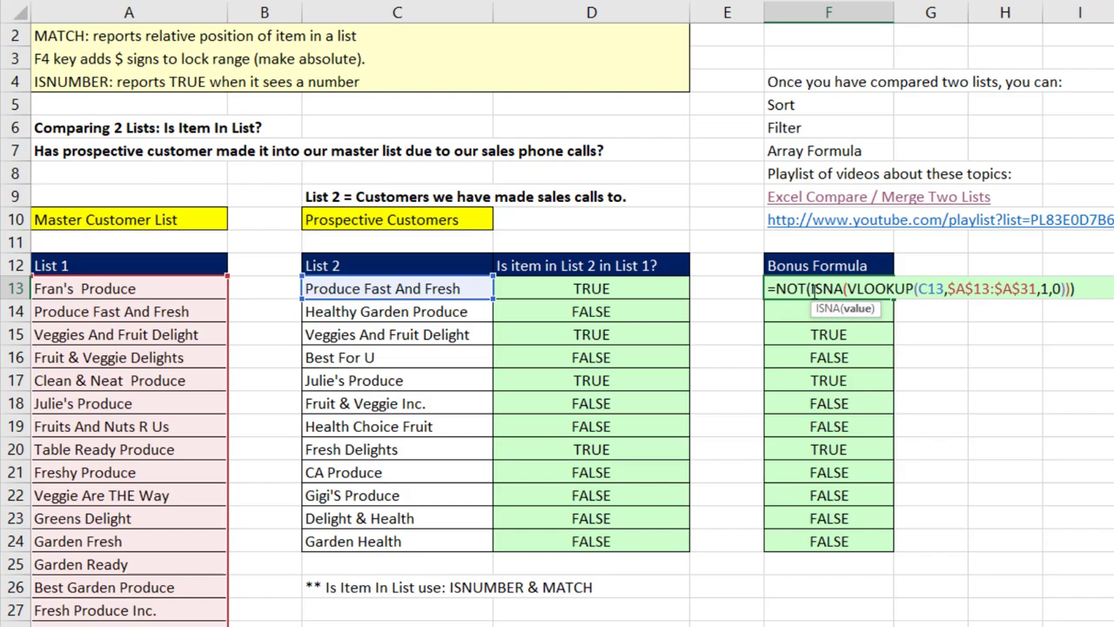
pyautogui.press('Left')
pyautogui.press('Left')
pyautogui.press('Left')
pyautogui.press('Left')
pyautogui.press('Left')
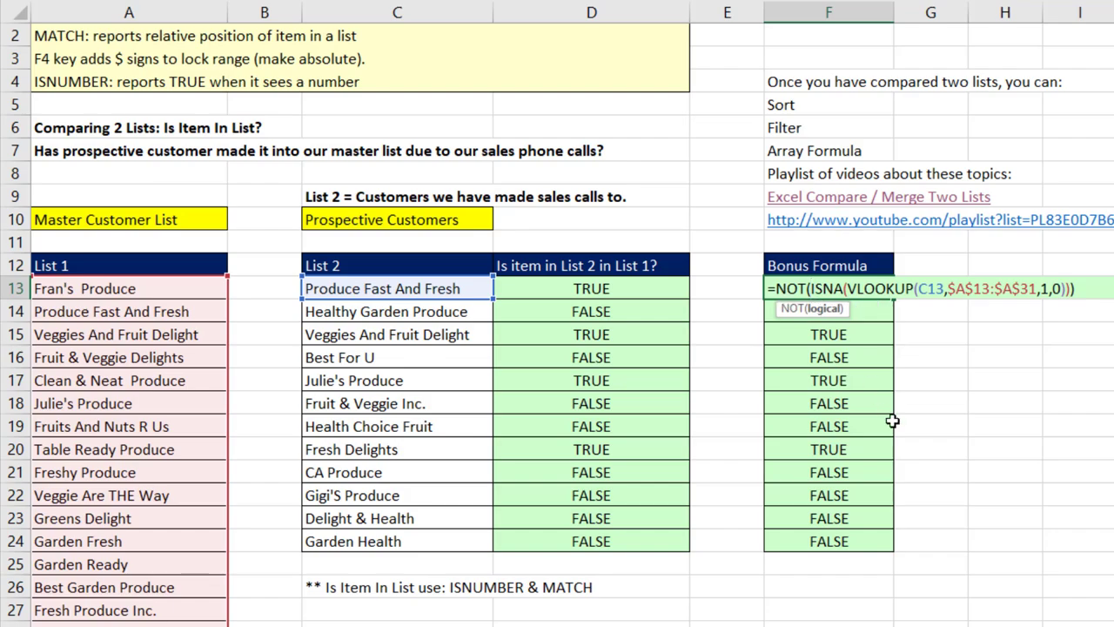